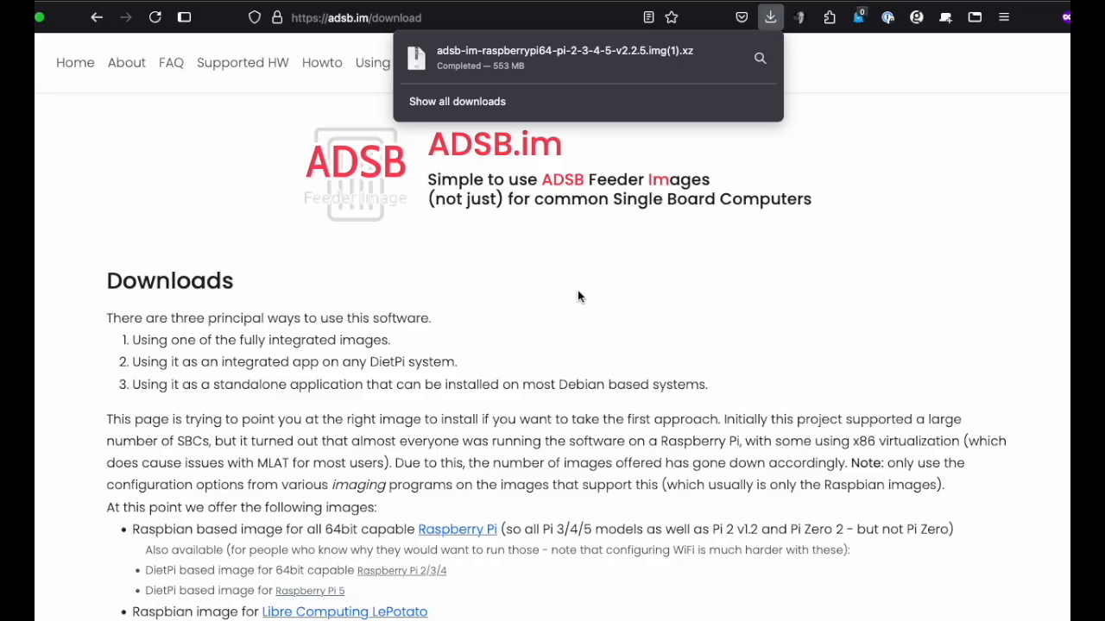
# Step: Switch to Raspberry Pi Imager and set the Raspberry Pi device to No filtering
pyautogui.click(570, 329)
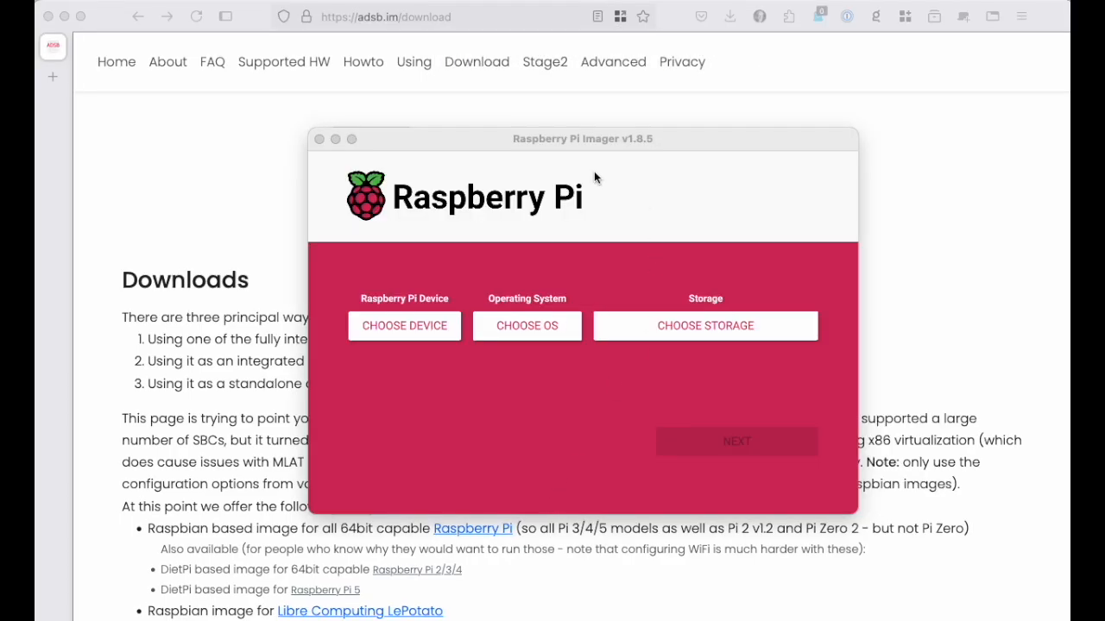
pyautogui.click(411, 332)
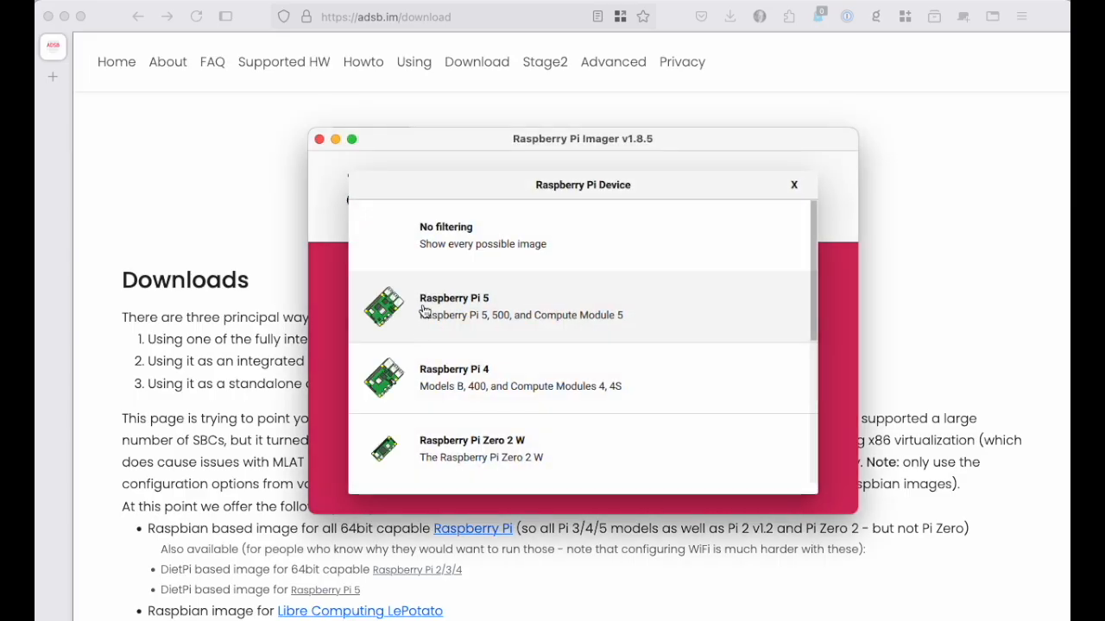
pyautogui.click(466, 239)
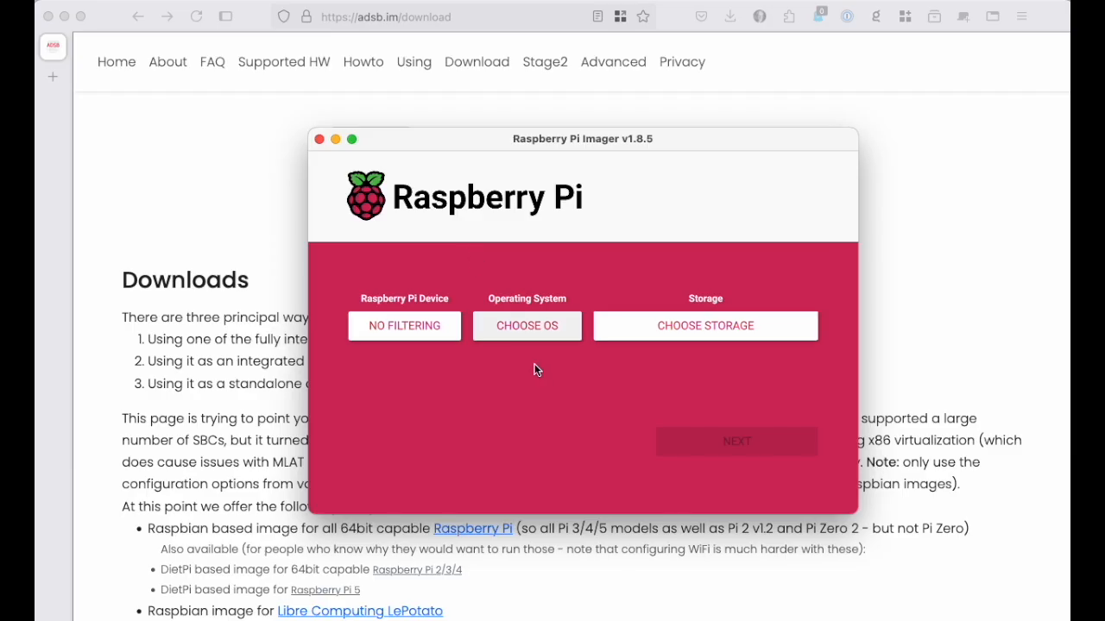
# Step: Choose the custom image adsb-im-raspberrypi64-pi-2-3-4-5-v2.2.5.img.xz from Downloads as the operating system
pyautogui.click(530, 325)
pyautogui.scroll(-10, 523, 390)
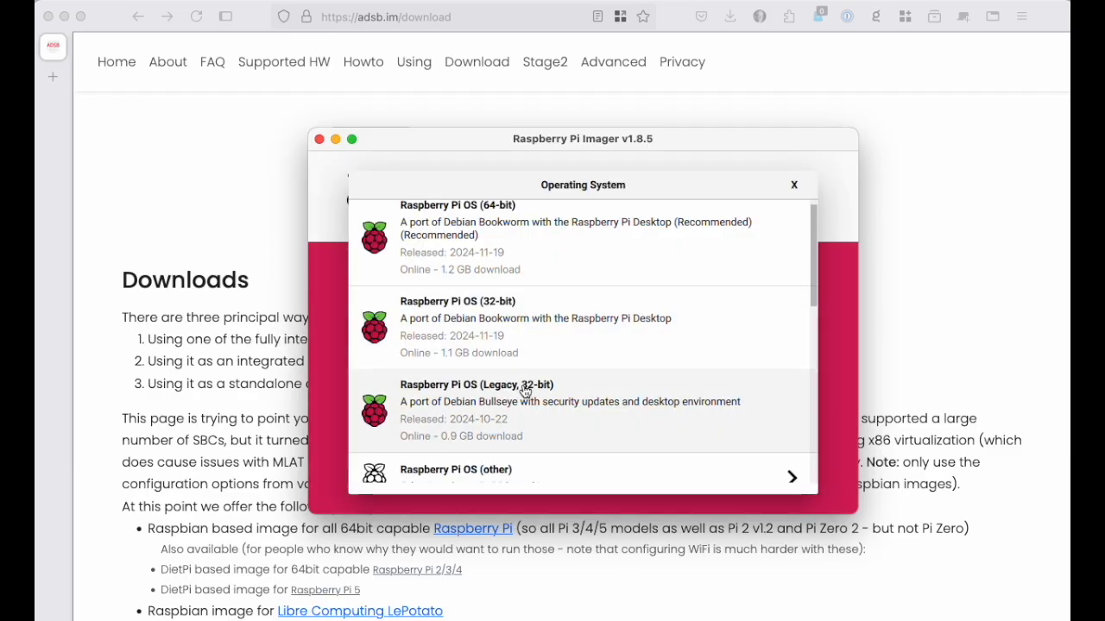
pyautogui.click(438, 465)
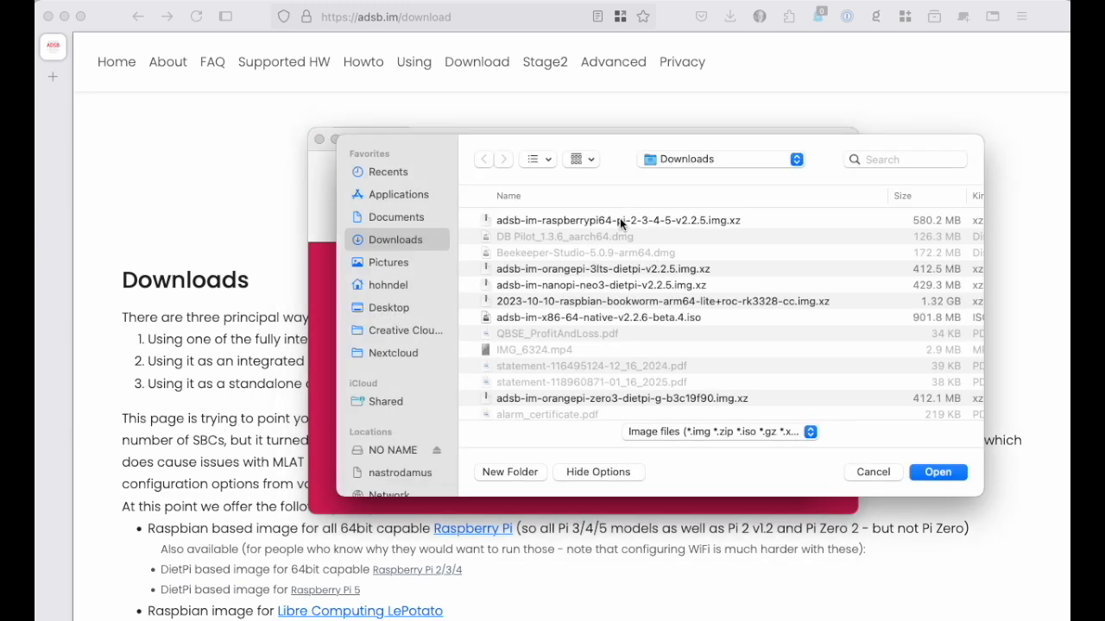
pyautogui.doubleClick(618, 218)
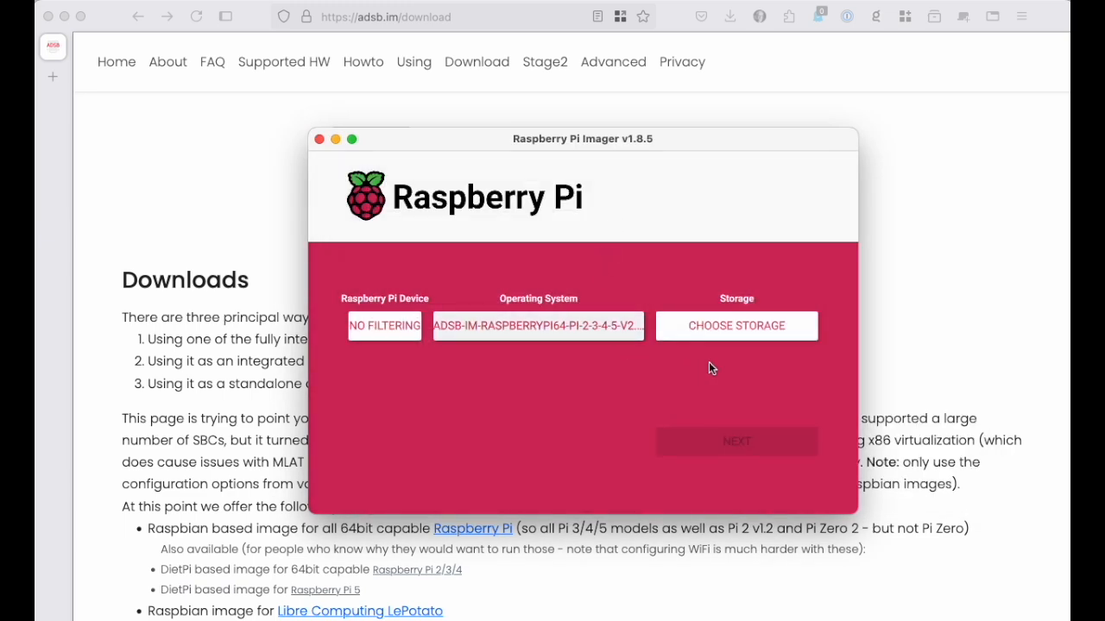
# Step: Write the image to the 15.9 GB Apple SDXC Reader Media without OS customisation, accepting the erasure and authorising with the account password
pyautogui.click(757, 327)
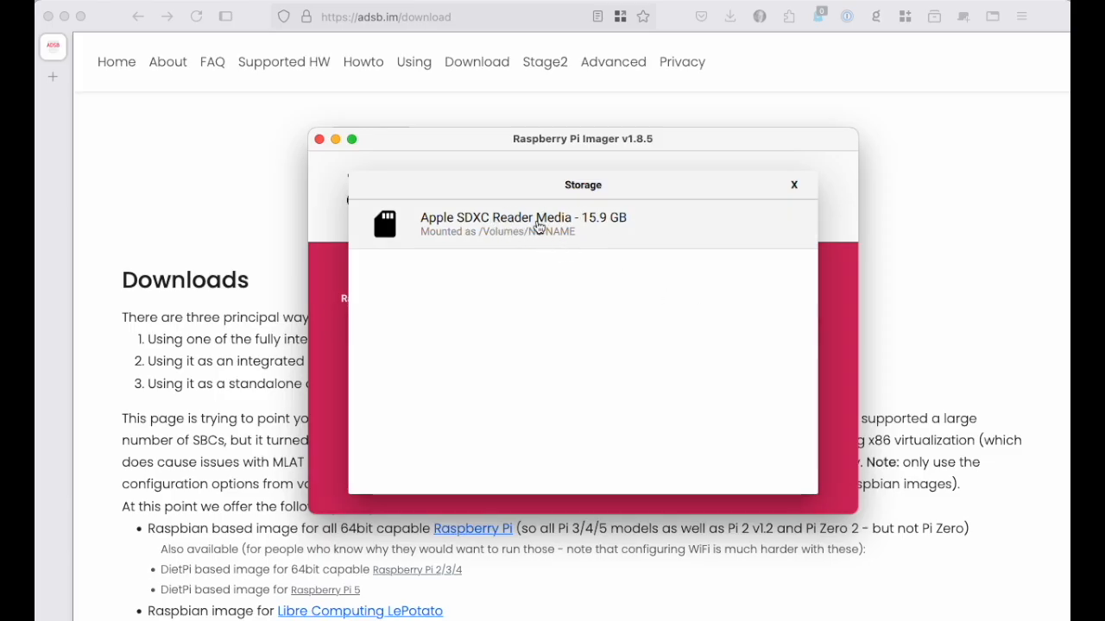
pyautogui.click(529, 226)
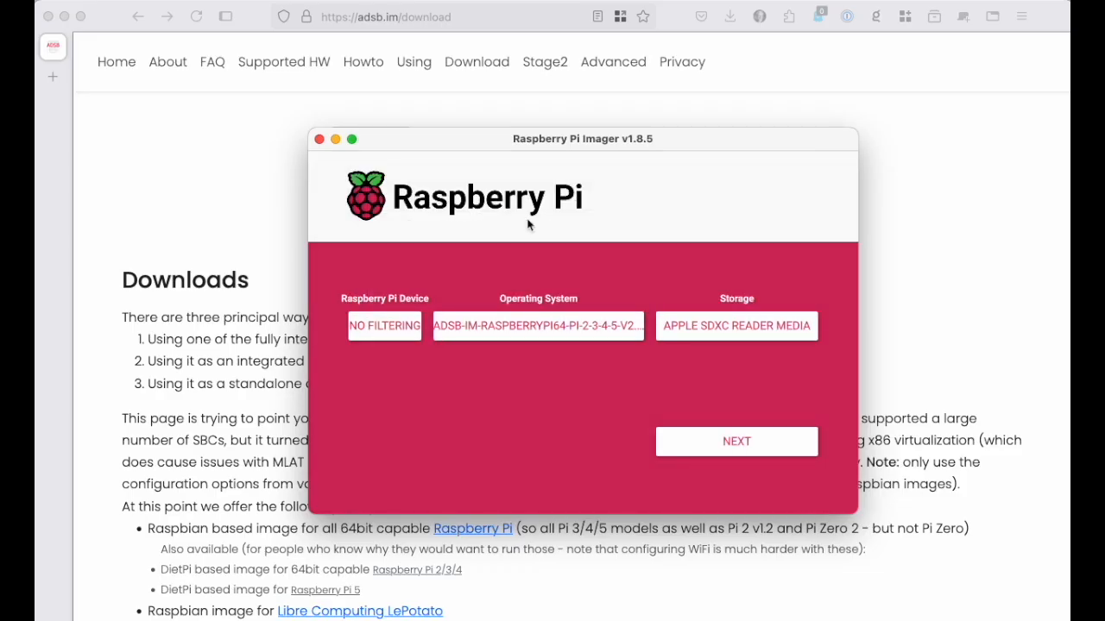
pyautogui.click(760, 440)
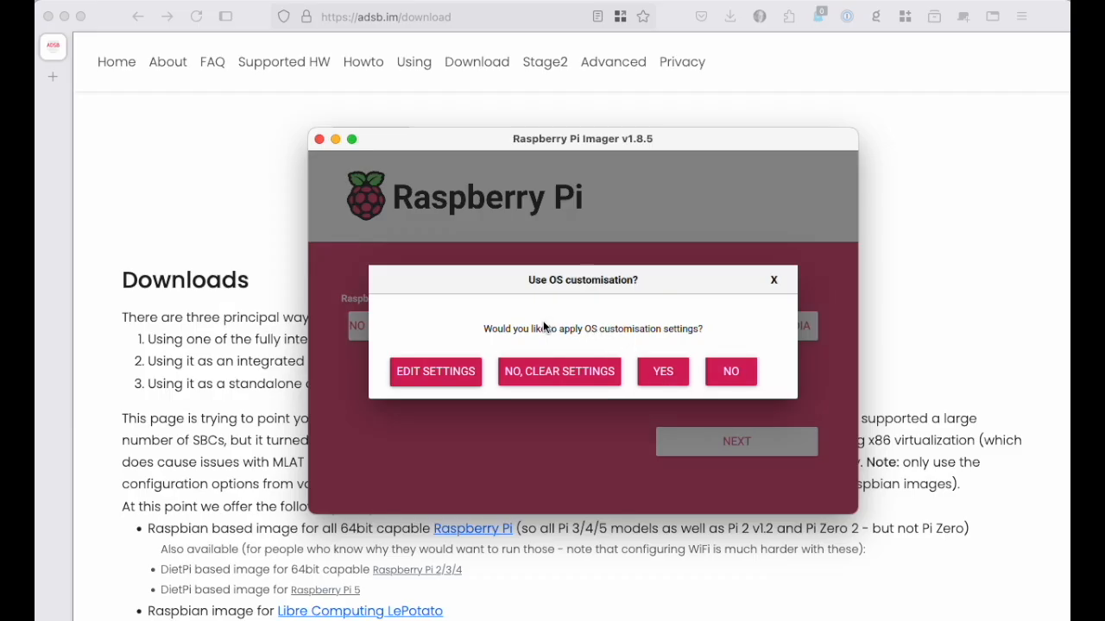
pyautogui.click(738, 378)
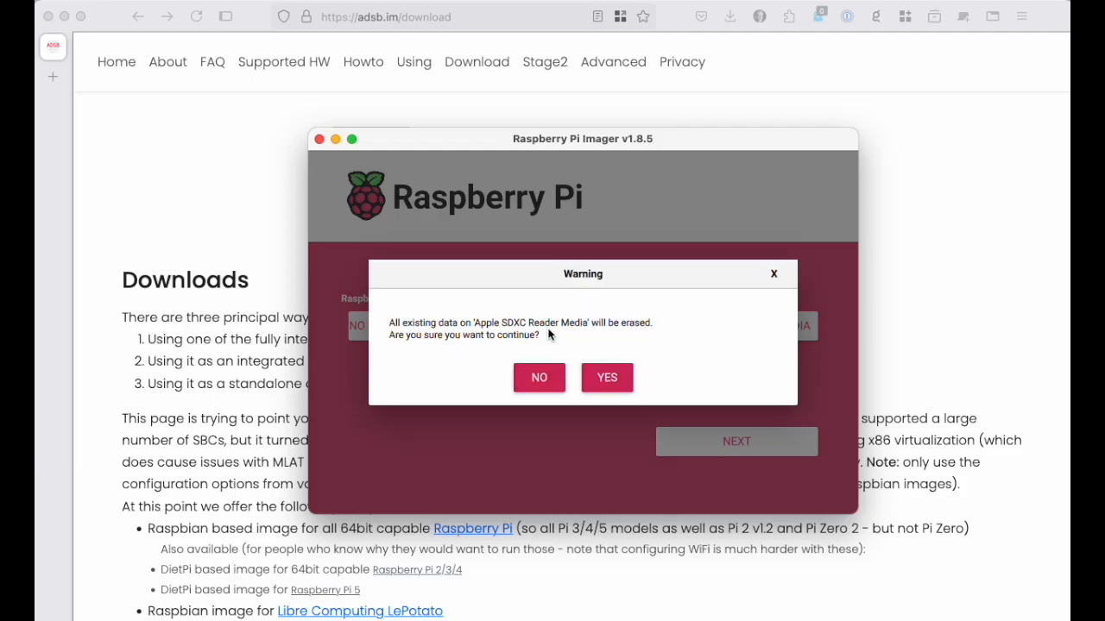
pyautogui.click(616, 379)
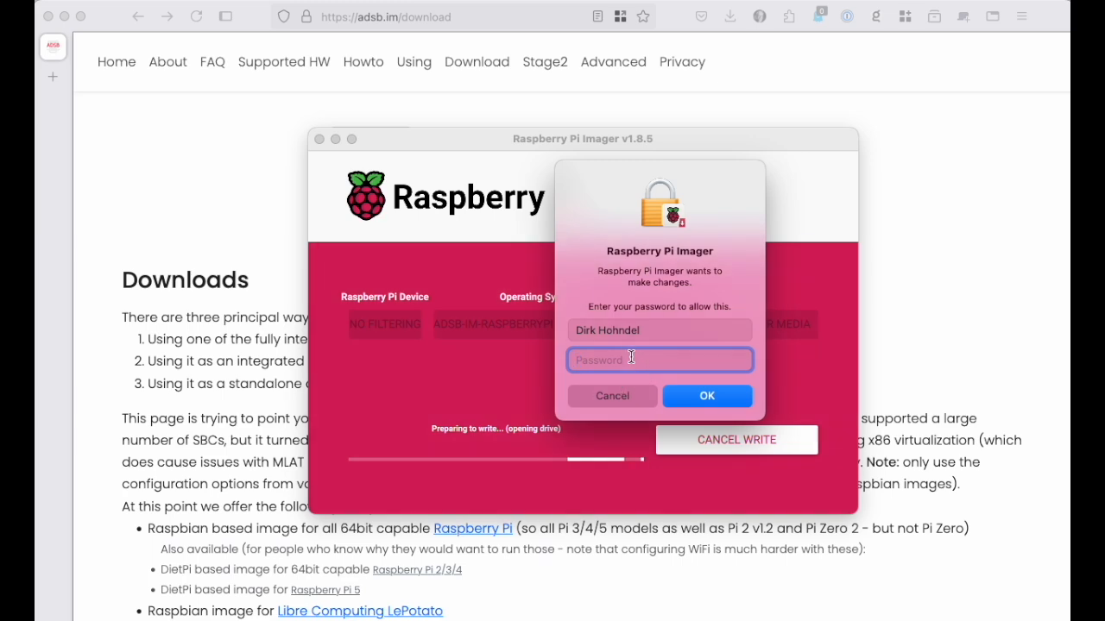
pyautogui.moveTo(603, 167); pyautogui.dragTo(1070, 208)
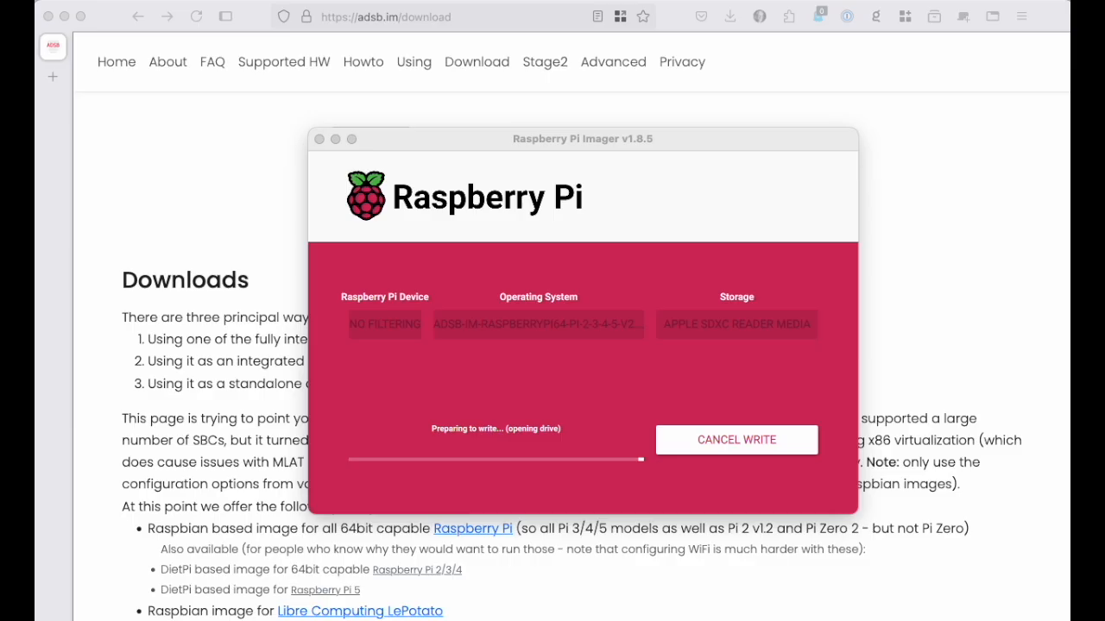
pyautogui.press('Return')
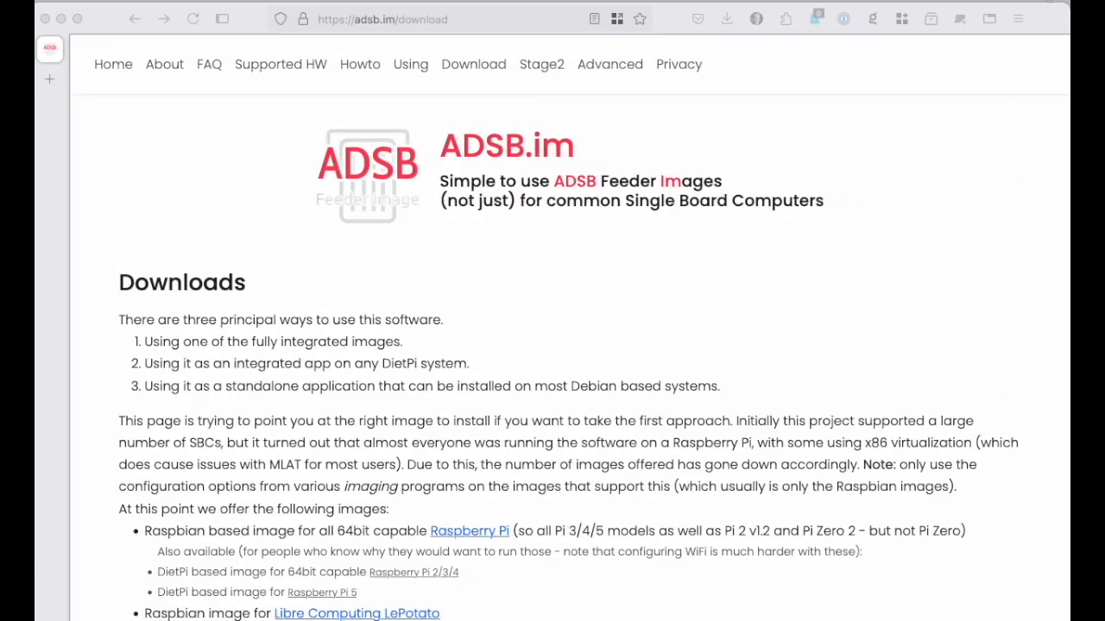
# Step: Join the adsb.im-feeder Wi-Fi network and move its setup window fully into view
pyautogui.click(1048, 2)
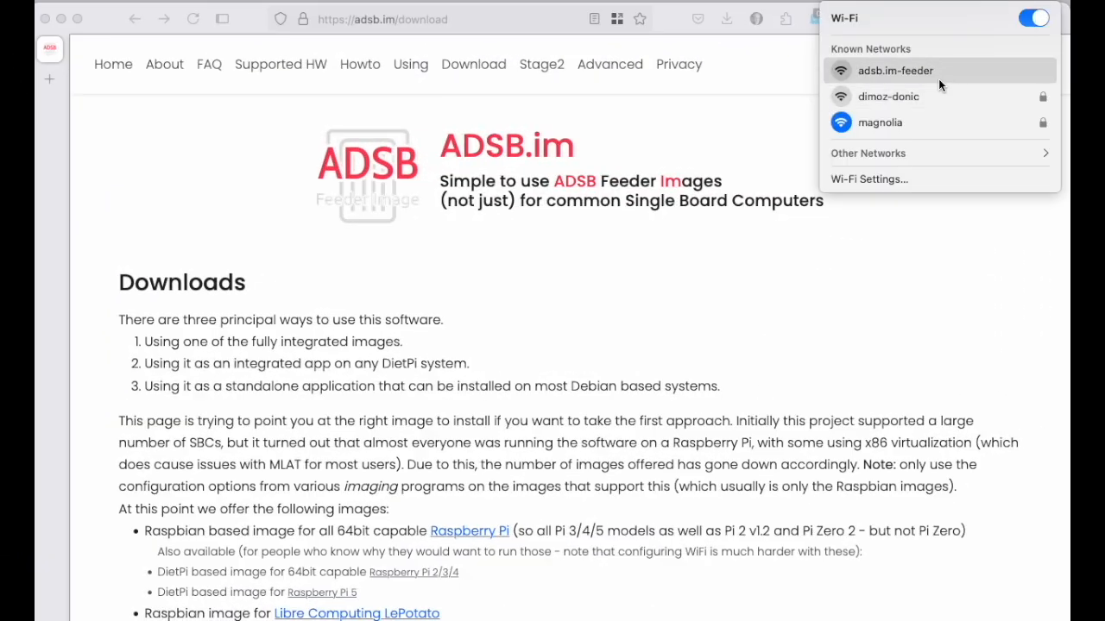
pyautogui.click(911, 73)
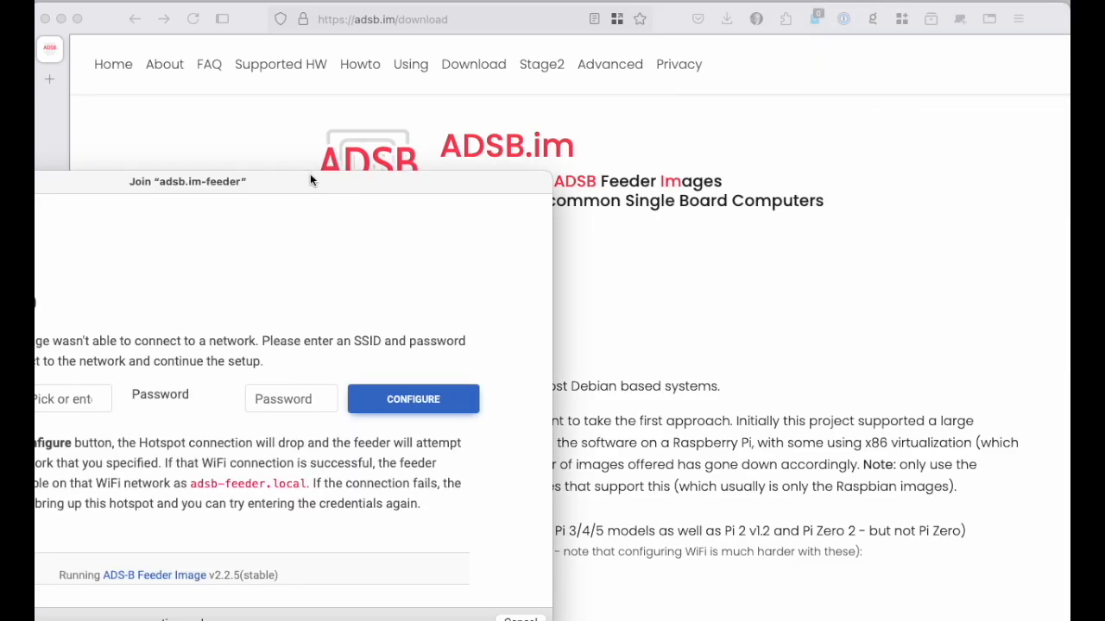
pyautogui.moveTo(313, 178); pyautogui.dragTo(736, 98)
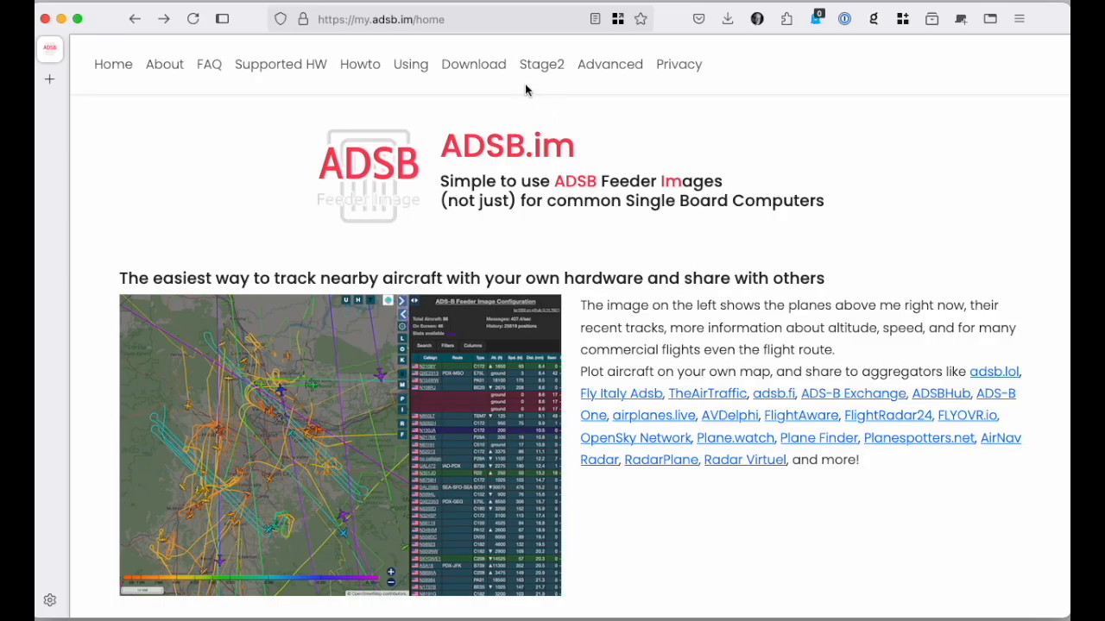
pyautogui.doubleClick(434, 19)
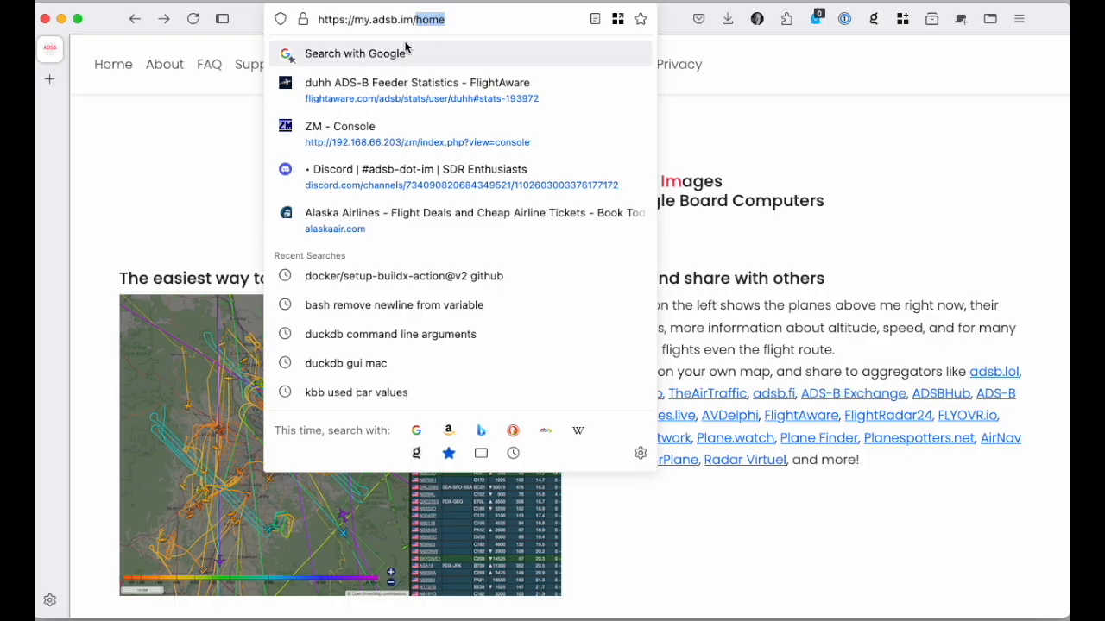
pyautogui.press('BackSpace')
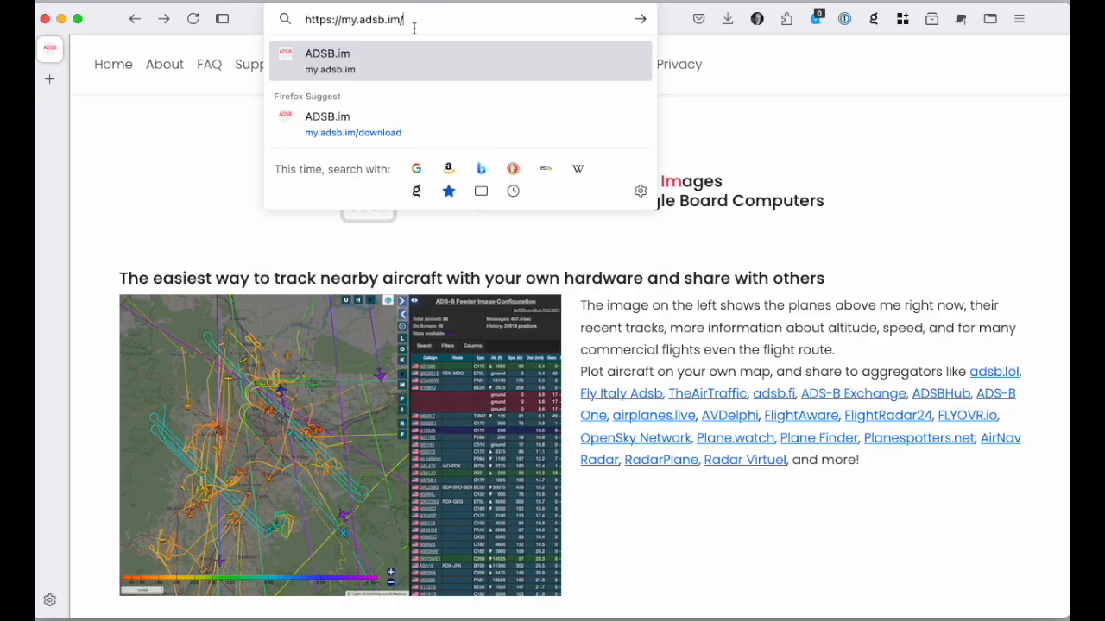
pyautogui.press('Return')
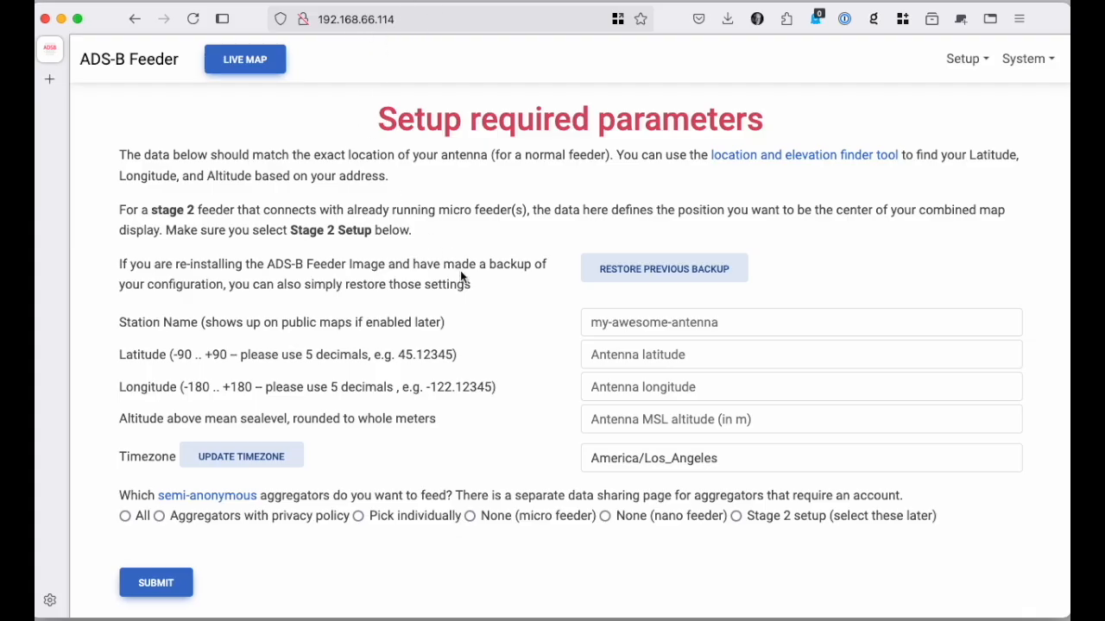
# Step: Look over the required parameters page and set the station name to myfeeder
pyautogui.scroll(-2, 460, 270)
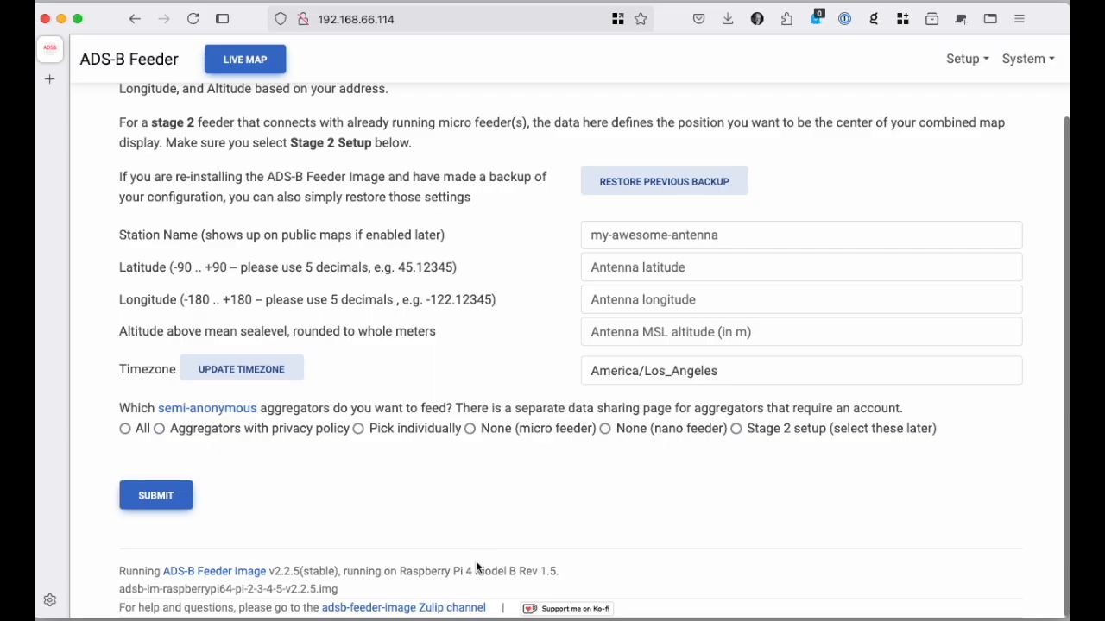
pyautogui.scroll(1, 455, 404)
pyautogui.scroll(2, 454, 405)
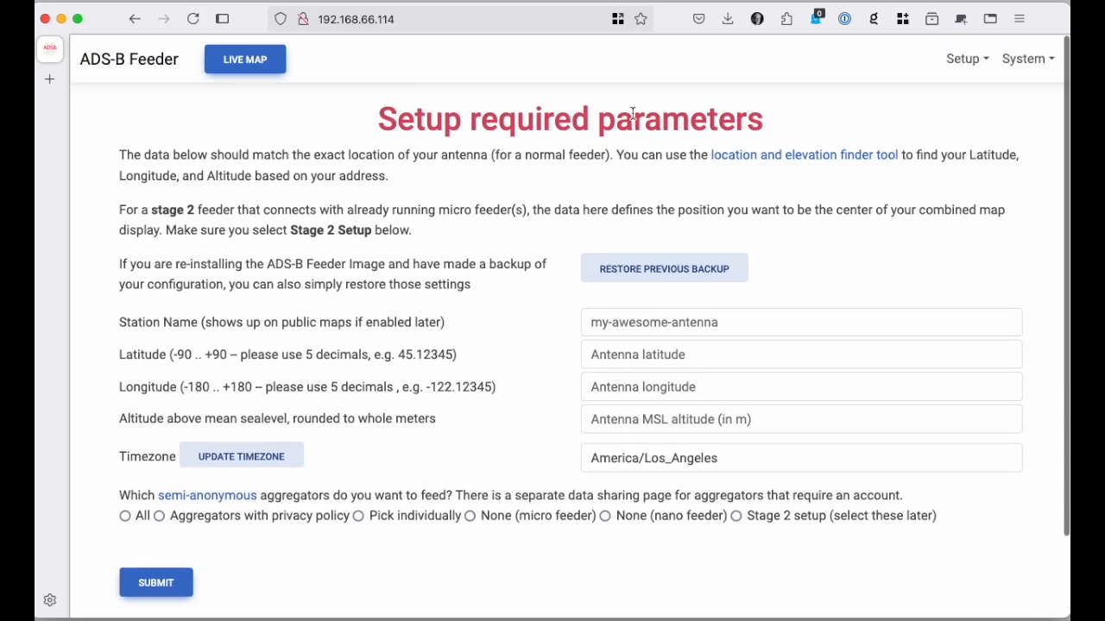
pyautogui.click(663, 323)
pyautogui.write('m')
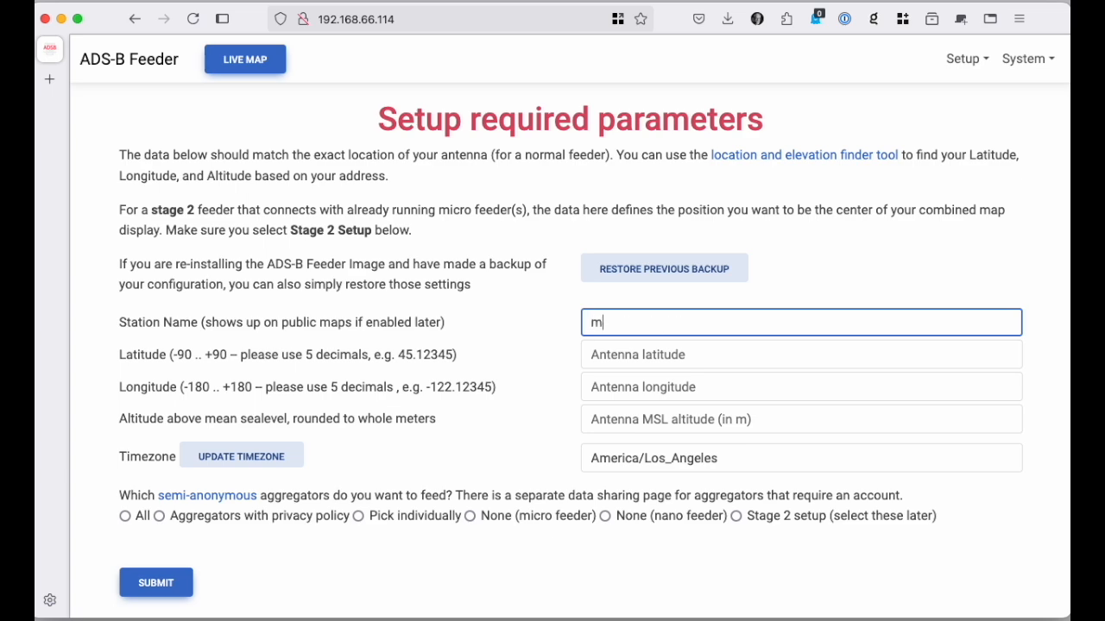
pyautogui.write('yfeeder')
pyautogui.press('Tab')
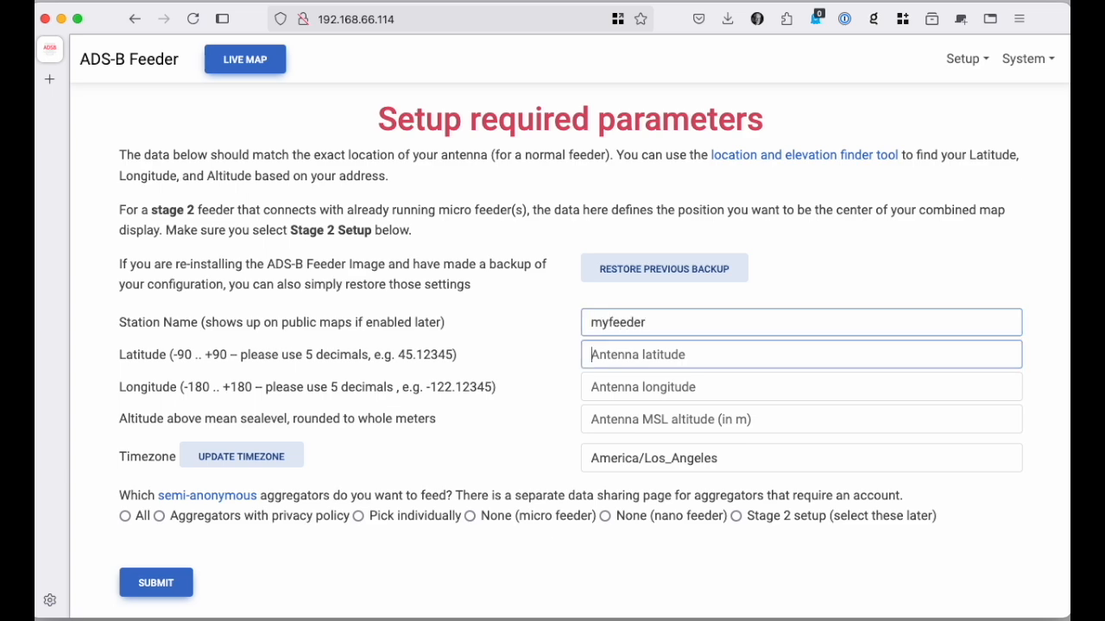
# Step: Set the antenna latitude to 45, the longitude to -122 and the altitude to 180 m
pyautogui.write('45')
pyautogui.press('Tab')
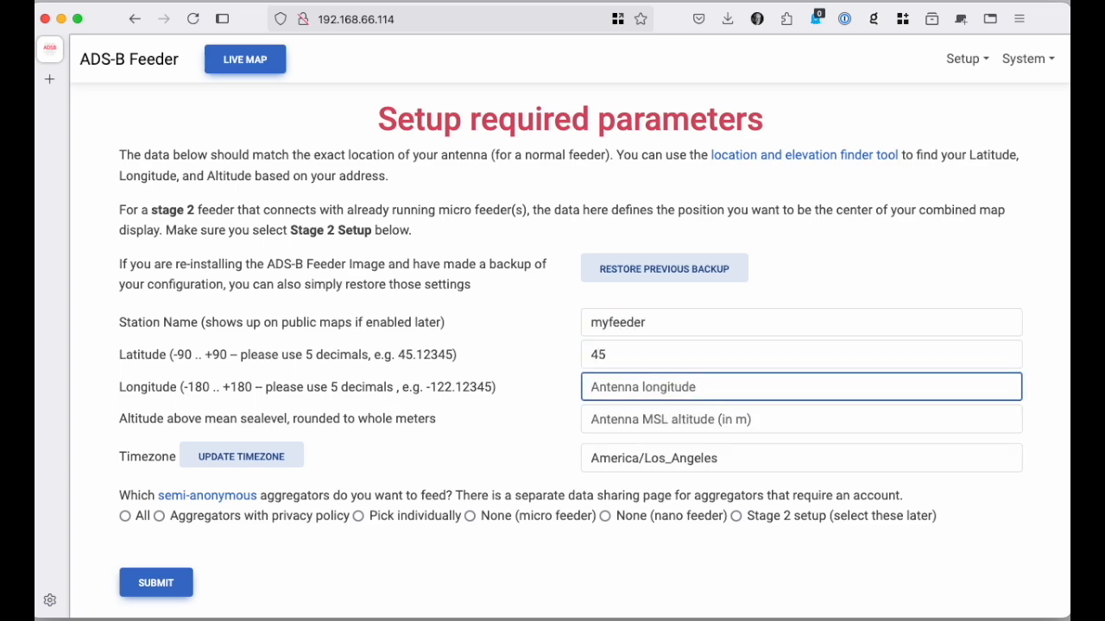
pyautogui.write('-122')
pyautogui.press('Tab')
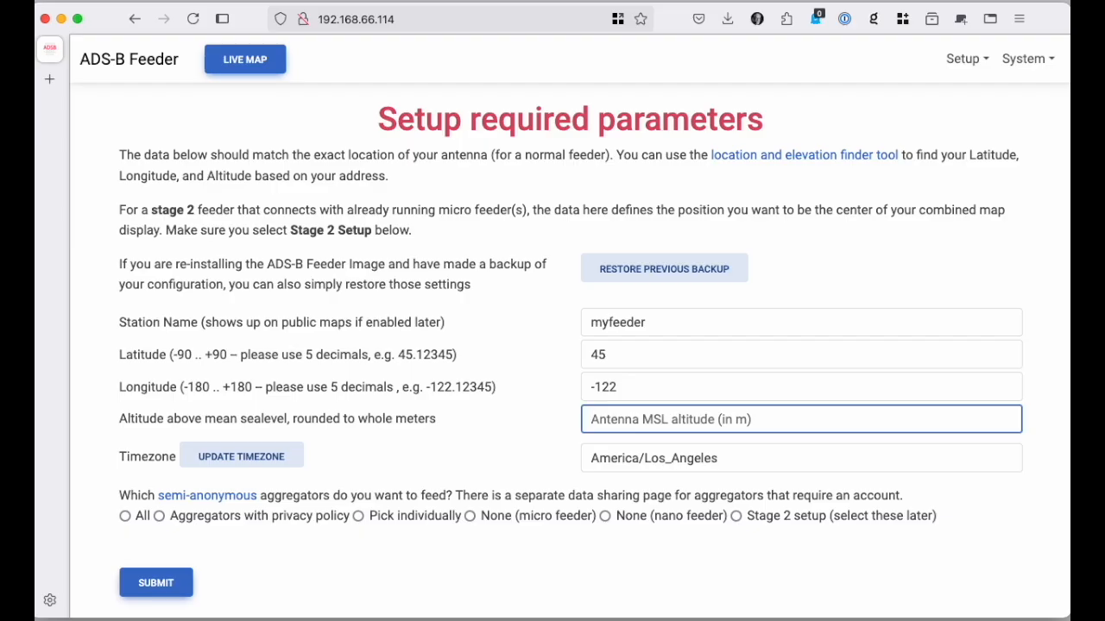
pyautogui.write('180')
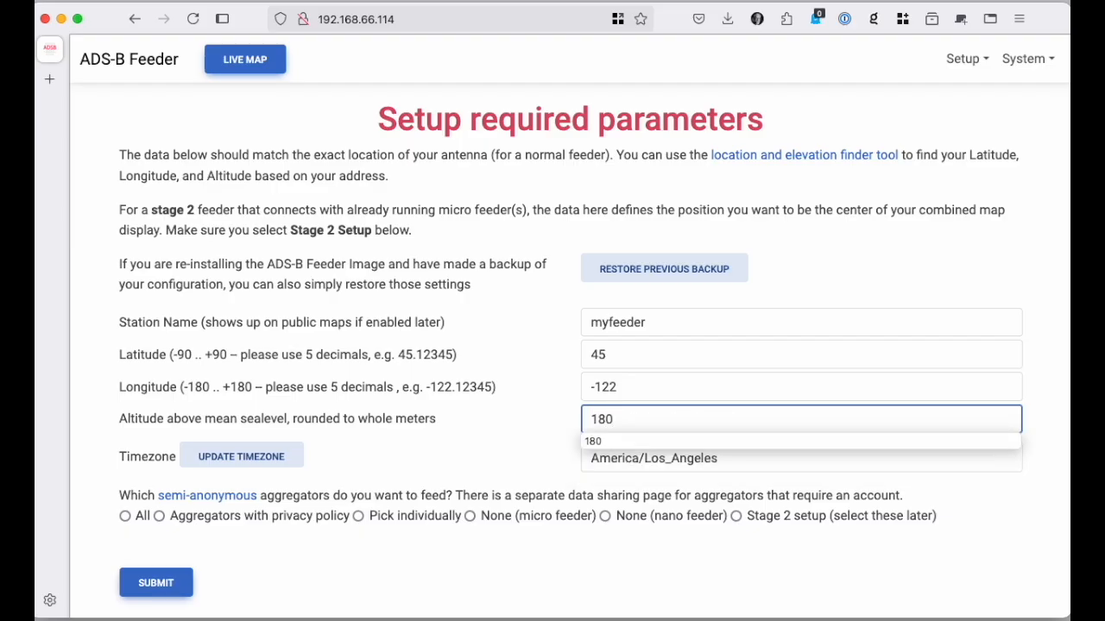
pyautogui.press('Tab')
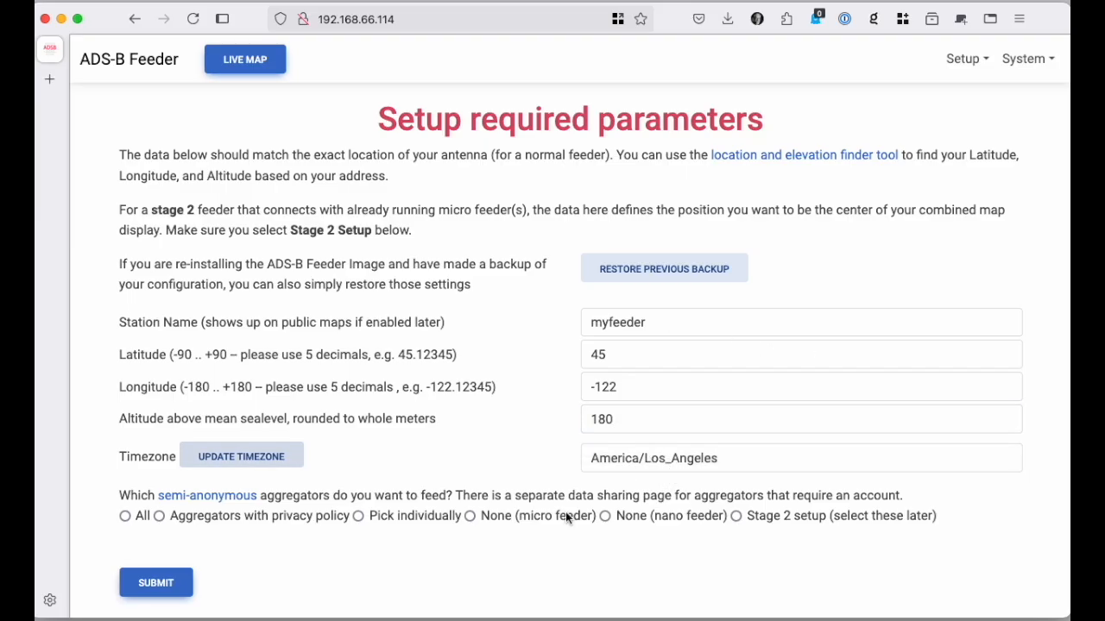
# Step: Submit the parameters with aggregators set to Pick individually, and select adsb.lol among the semi-anonymous aggregators
pyautogui.click(358, 515)
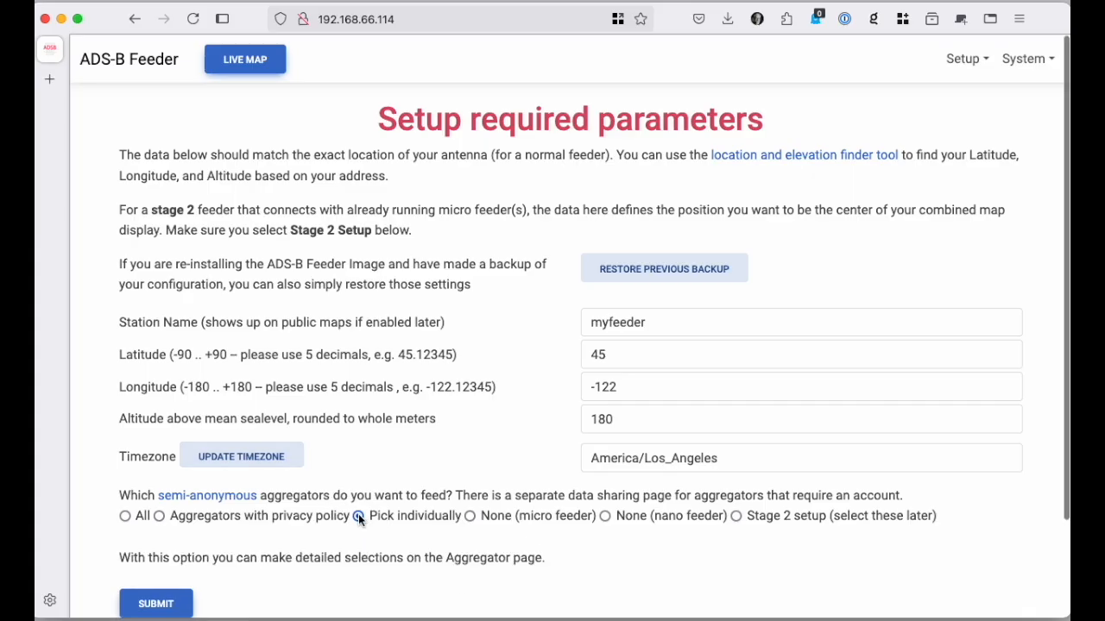
pyautogui.click(156, 603)
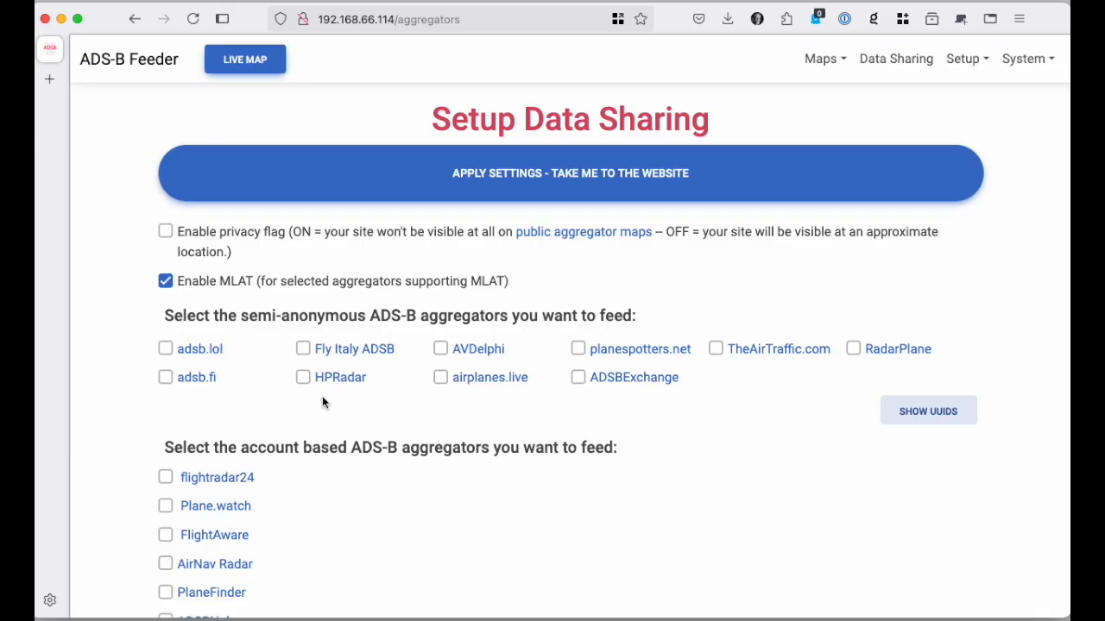
pyautogui.scroll(-2, 322, 396)
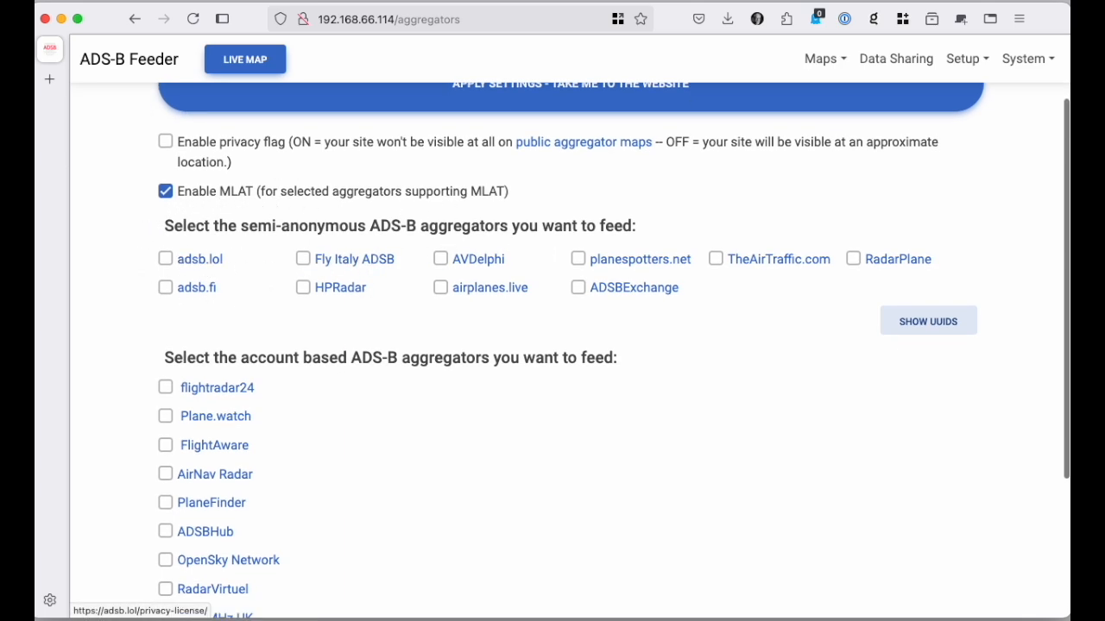
pyautogui.click(167, 260)
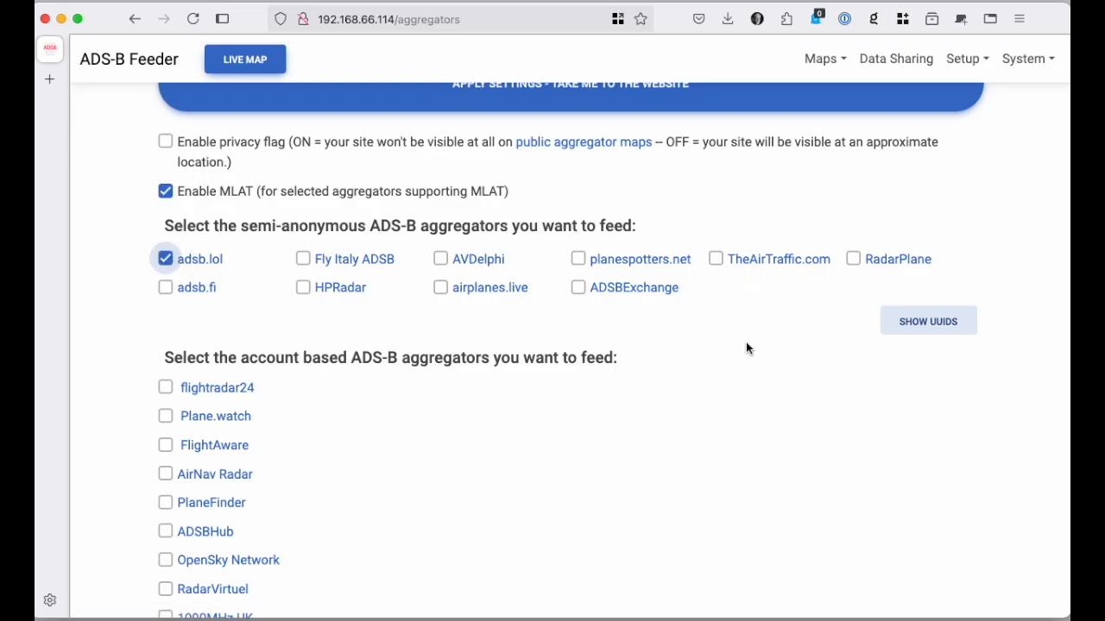
# Step: Enable the account-based FlightAware aggregator to view its key options, and disable it again
pyautogui.scroll(-1, 716, 390)
pyautogui.scroll(-3, 716, 390)
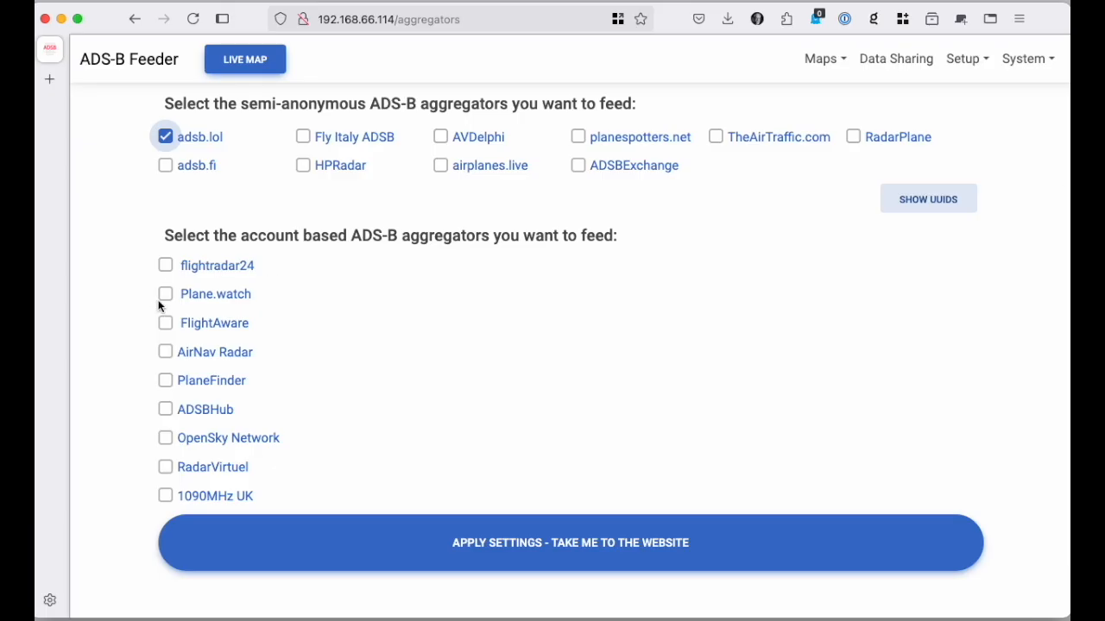
pyautogui.click(166, 326)
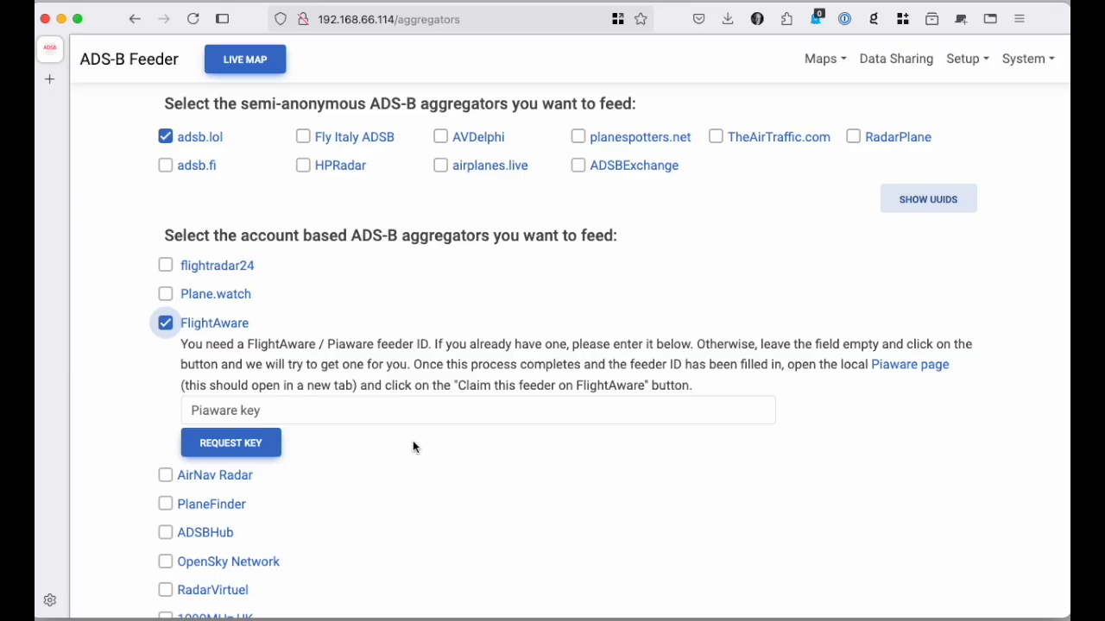
pyautogui.click(166, 325)
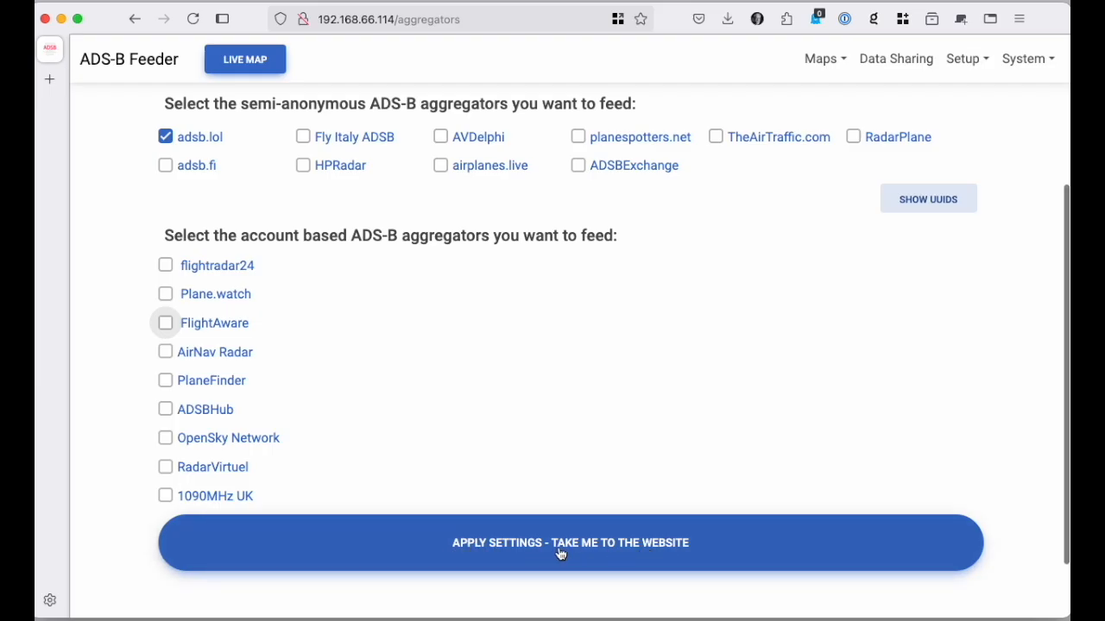
# Step: Apply the data sharing settings and go to the feeder's website
pyautogui.click(594, 549)
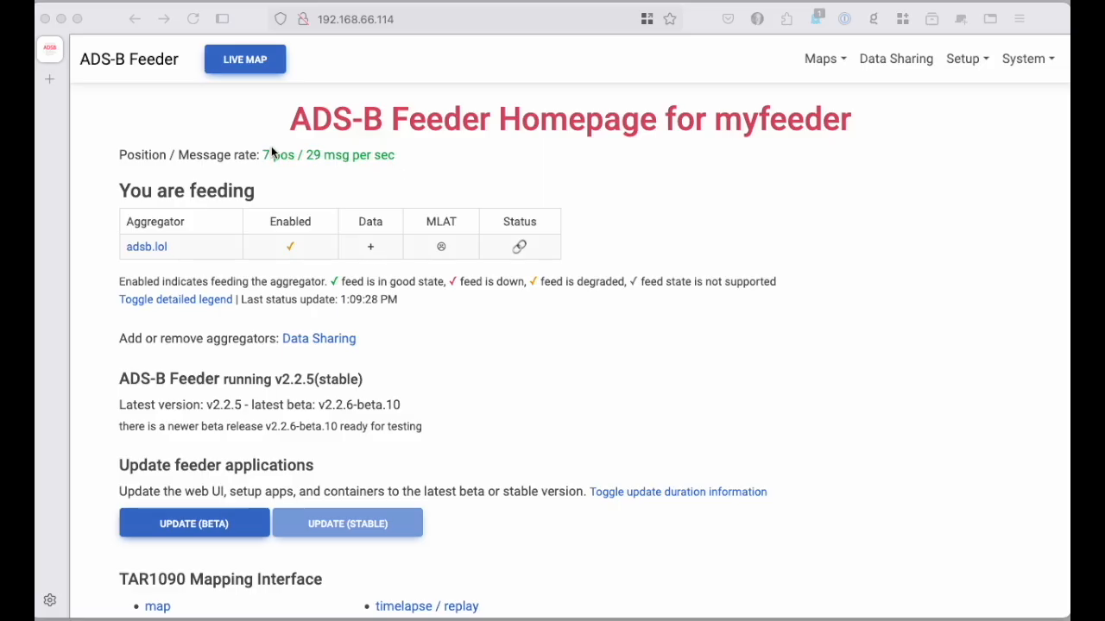
# Step: Check the gain and receiver assignment in the SDR setup, and return to the feeder homepage
pyautogui.click(967, 60)
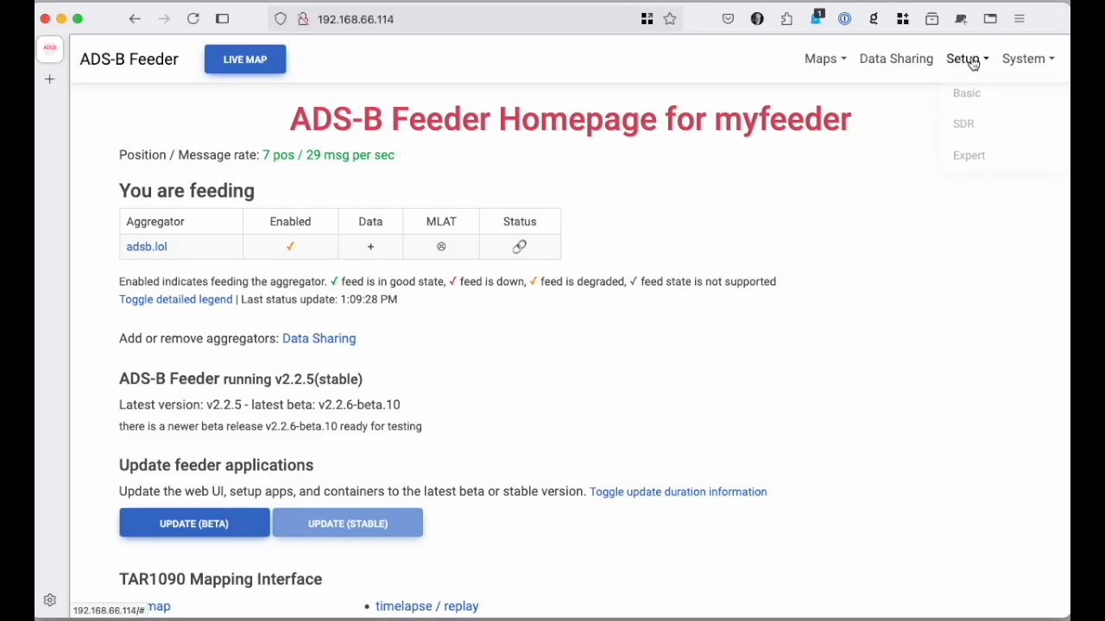
pyautogui.click(966, 125)
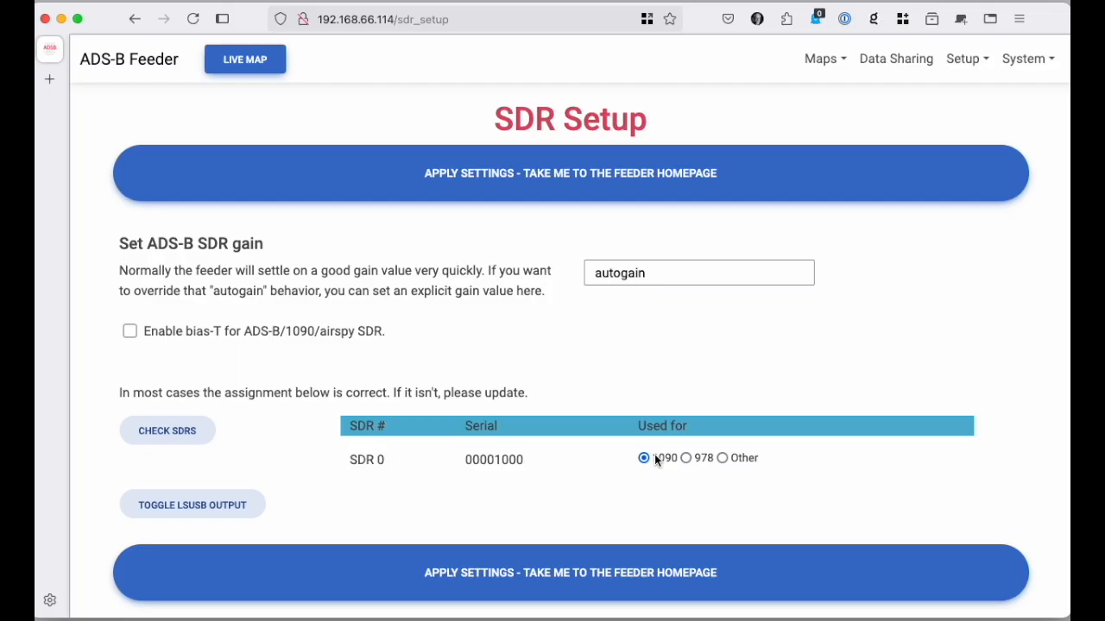
pyautogui.click(489, 574)
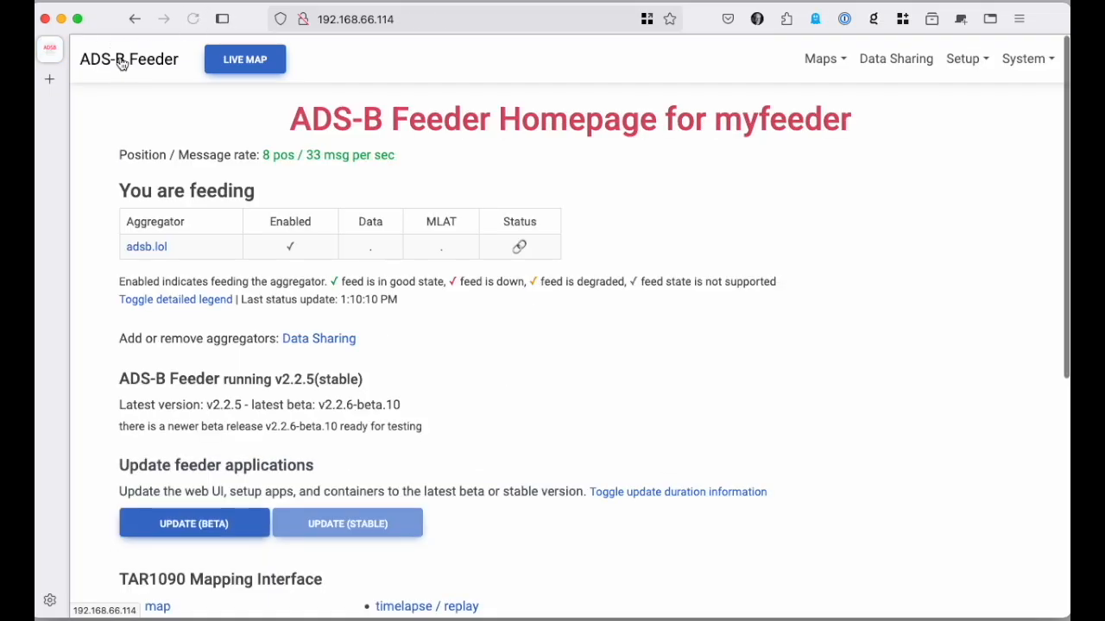
# Step: View the aircraft on the live map over a wider area around the feeder, and return to the feeder homepage
pyautogui.click(242, 62)
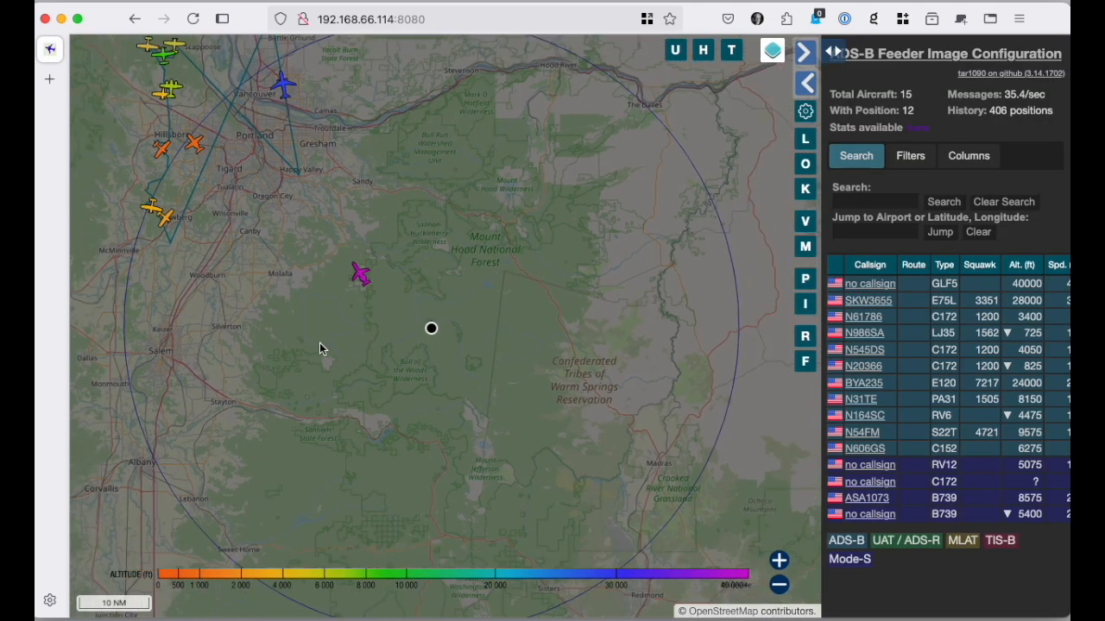
pyautogui.scroll(-2, 320, 345)
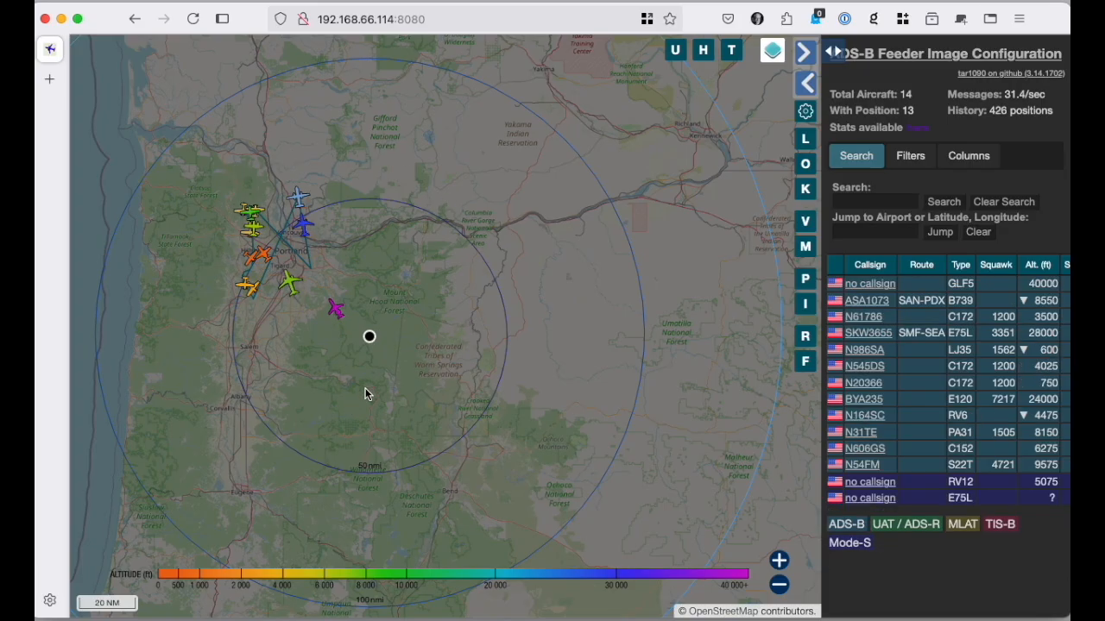
pyautogui.click(136, 21)
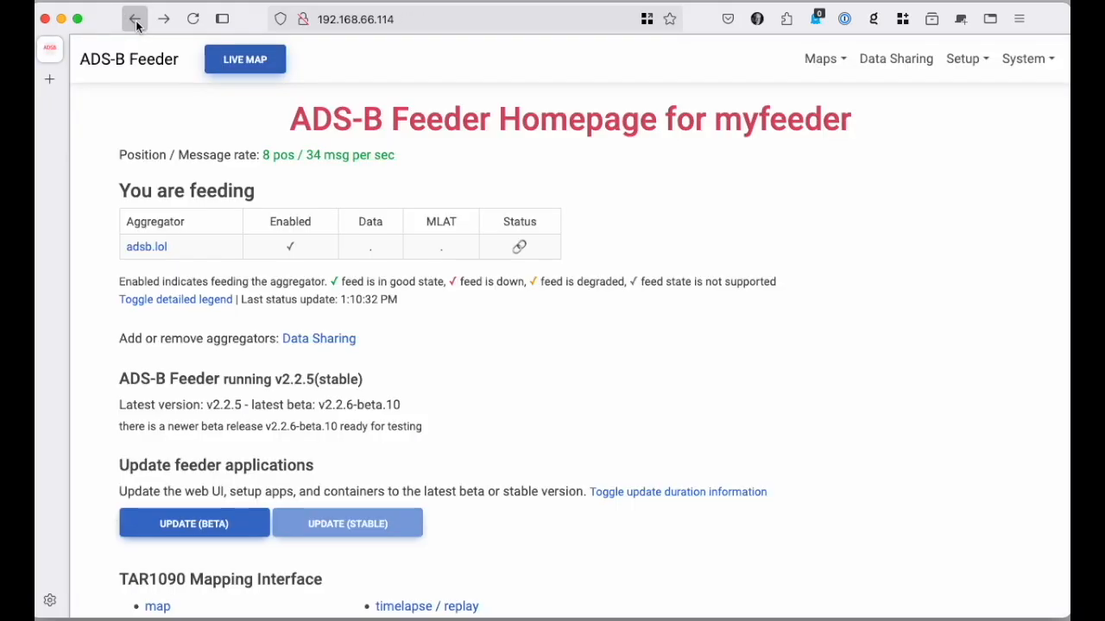